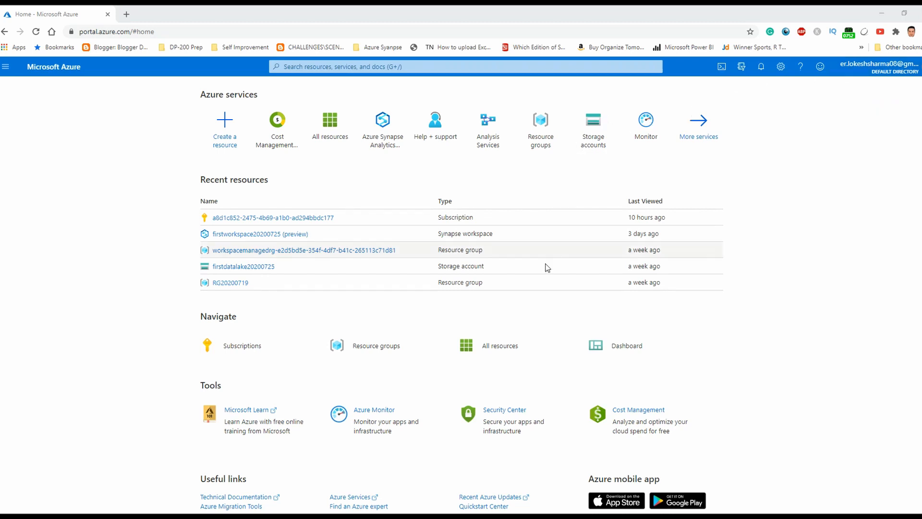
List all resources, showing storage account firstdatalake20200725 and Synapse workspace firstworkspace20200725
{"action": "left_click", "coordinate": [503, 337]}
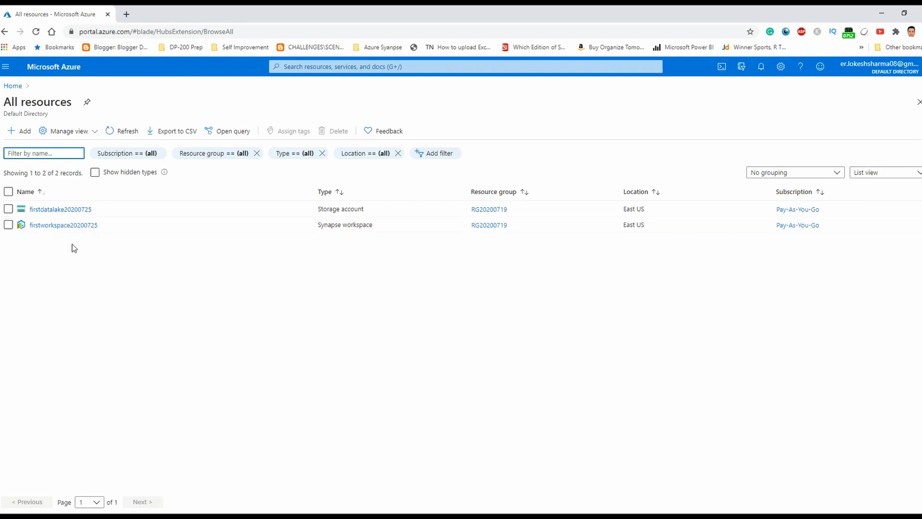
{"action": "left_click", "coordinate": [319, 68]}
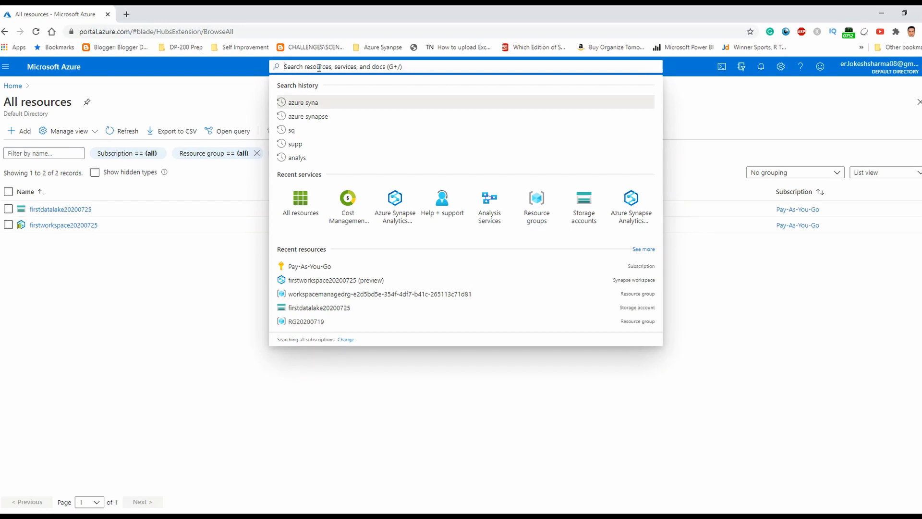
Search 'azure synapse' and open the Azure Synapse Analytics workspaces list showing firstworkspace20200725
{"action": "type", "text": "az"}
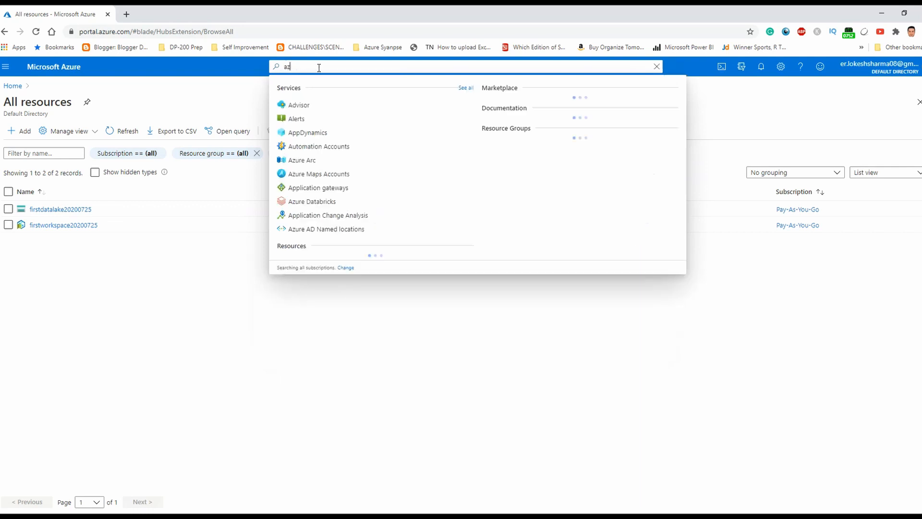
{"action": "type", "text": "ure synapse"}
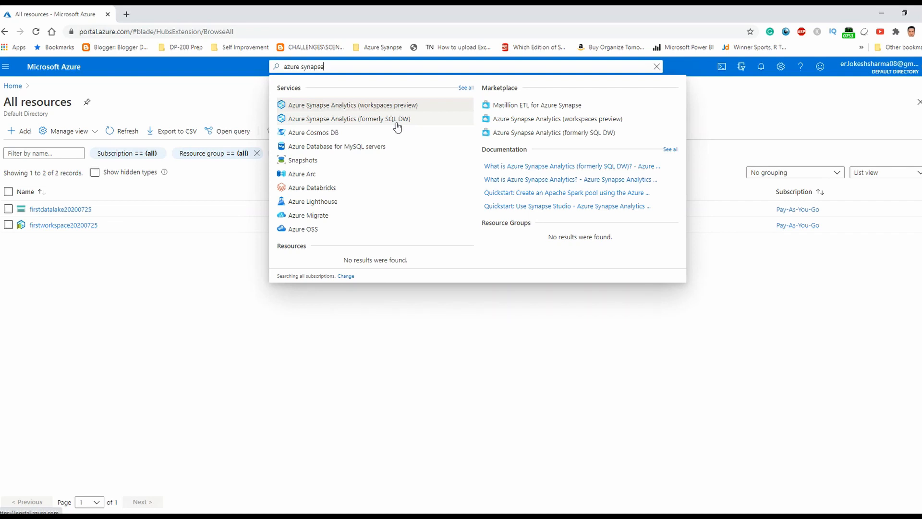
{"action": "left_click", "coordinate": [337, 110]}
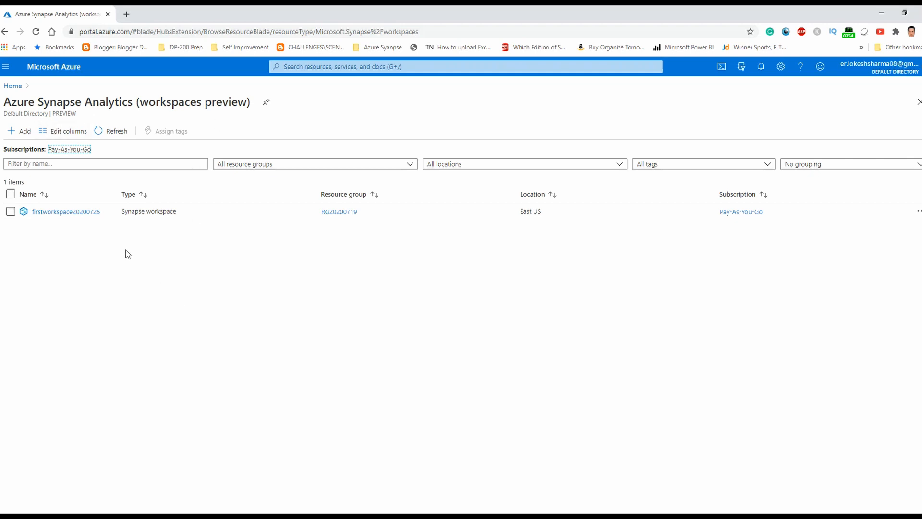
Start a new Synapse workspace in resource group RG20200719 named testaug0320202
{"action": "left_click", "coordinate": [24, 133]}
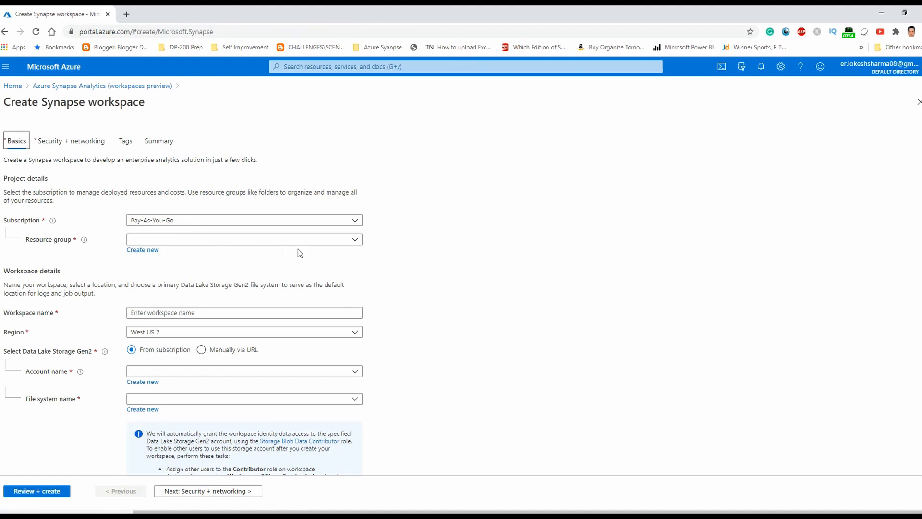
{"action": "left_click", "coordinate": [355, 239]}
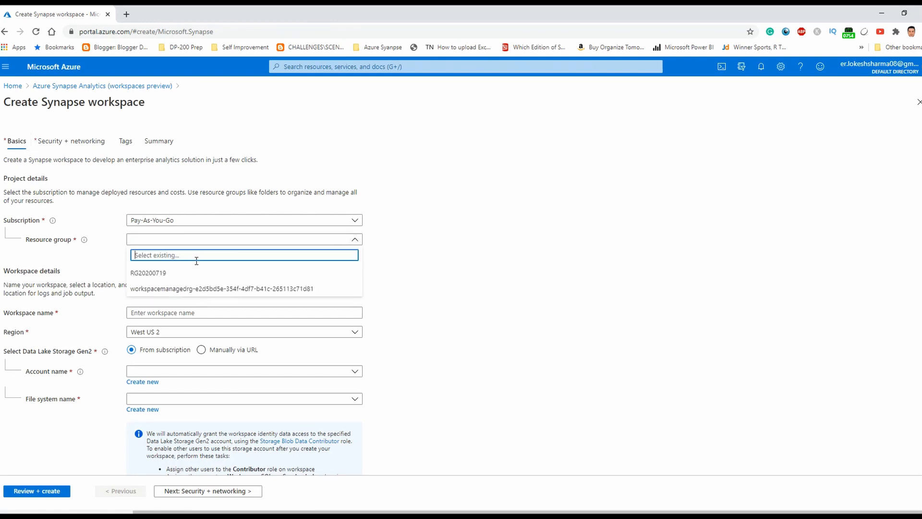
{"action": "left_click", "coordinate": [182, 274]}
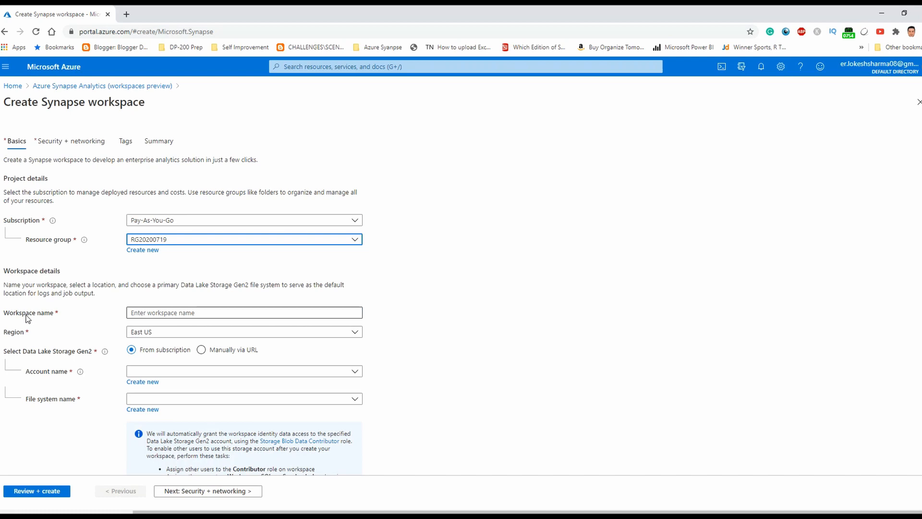
{"action": "left_click", "coordinate": [134, 313]}
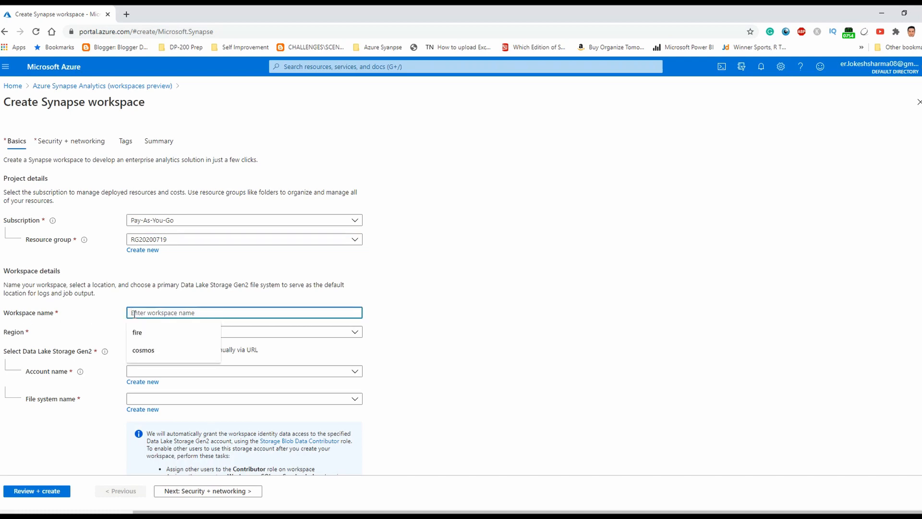
{"action": "type", "text": "test"}
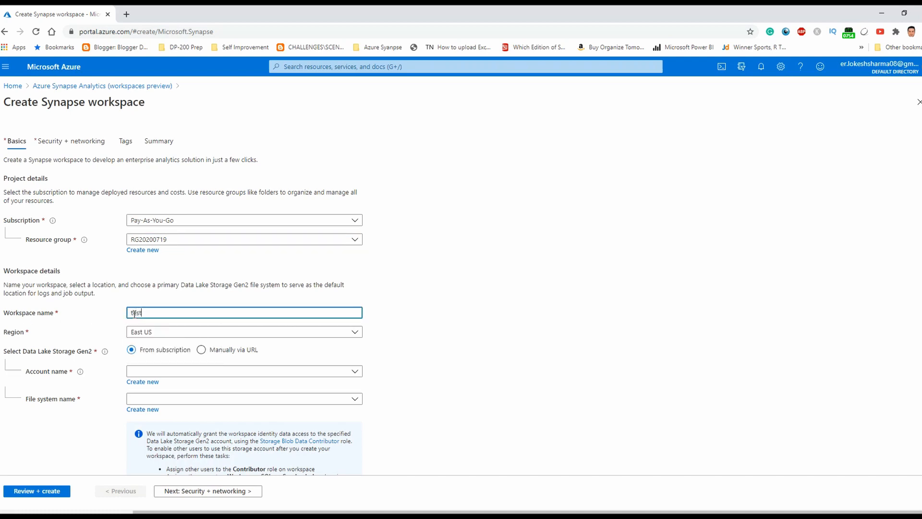
{"action": "type", "text": "aug0320202"}
{"action": "scroll", "coordinate": [80, 339], "scroll_direction": "down", "scroll_amount": 1}
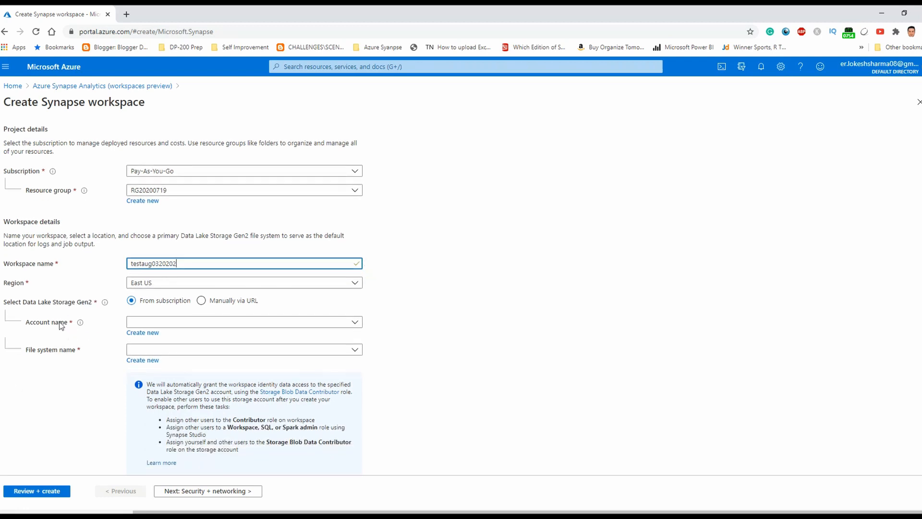
{"action": "left_click", "coordinate": [178, 264]}
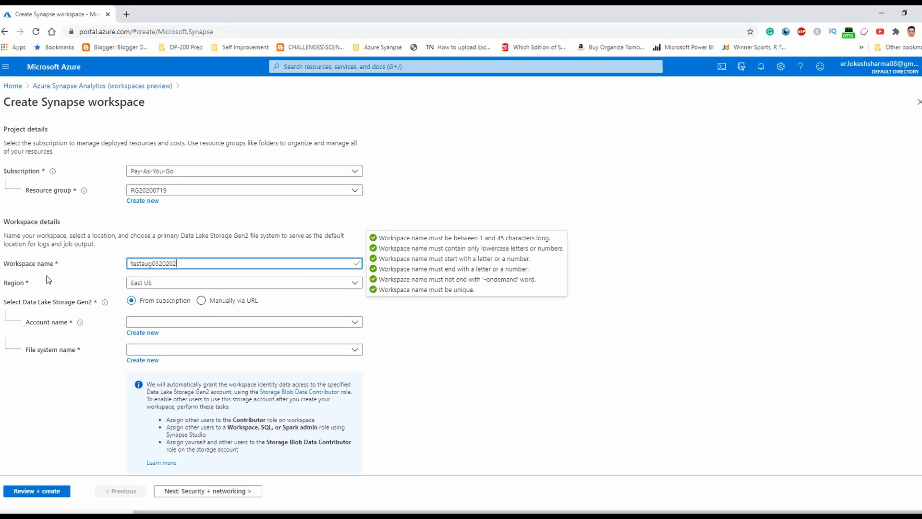
Choose Data Lake Storage Gen2 account firstdatalake20200725, filling file system firstcontainer20200725
{"action": "left_click", "coordinate": [469, 341]}
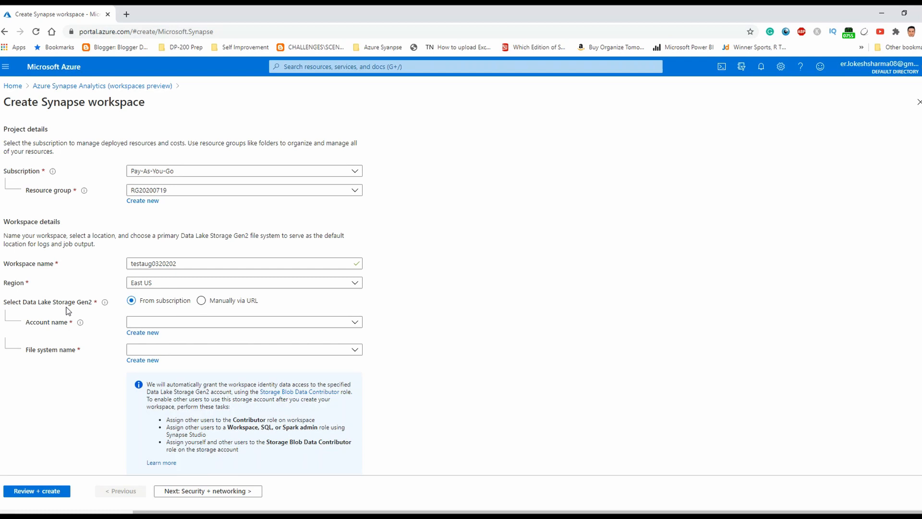
{"action": "left_click", "coordinate": [355, 323]}
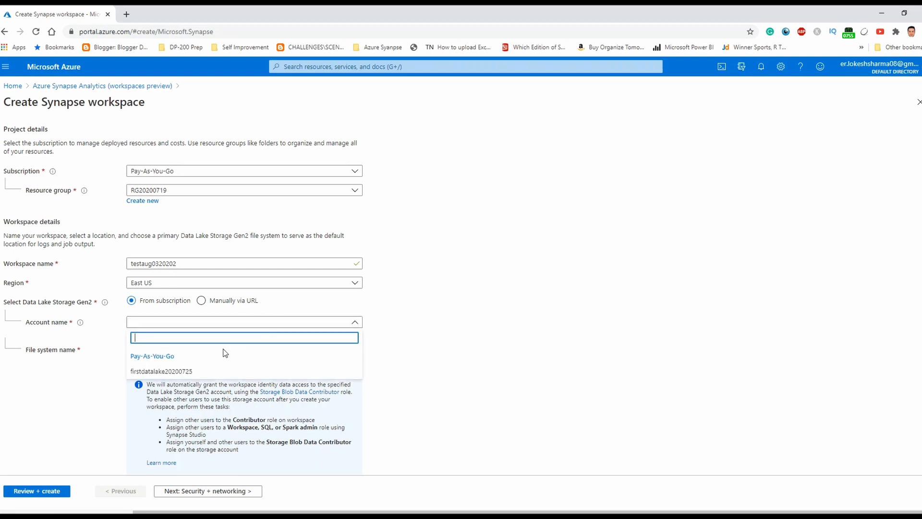
{"action": "left_click", "coordinate": [138, 372]}
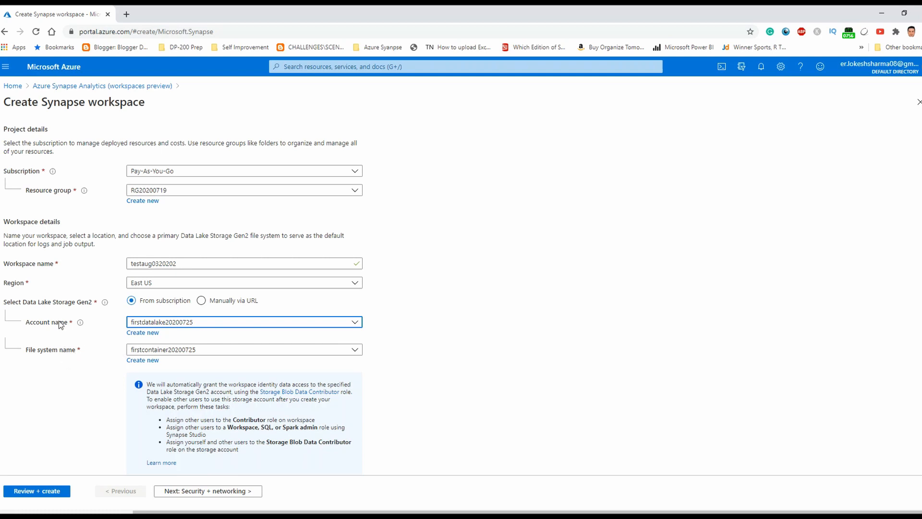
{"action": "scroll", "coordinate": [146, 400], "scroll_direction": "down", "scroll_amount": 1}
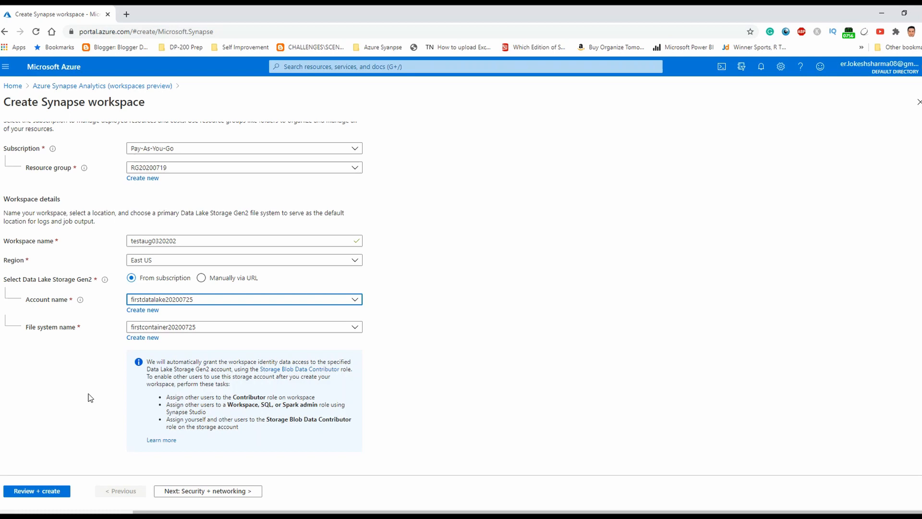
{"action": "scroll", "coordinate": [88, 365], "scroll_direction": "up", "scroll_amount": 3}
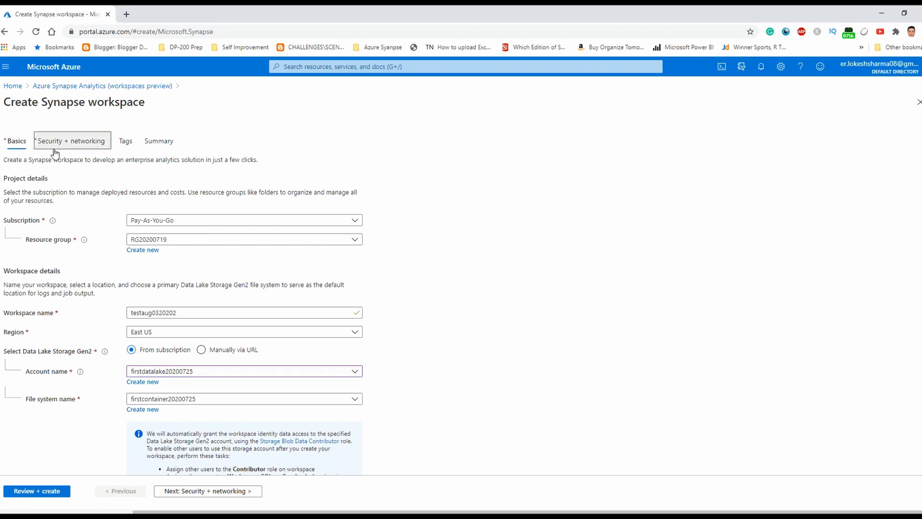
Move to the security settings and resize the browser window to show more of the form
{"action": "left_click", "coordinate": [55, 142]}
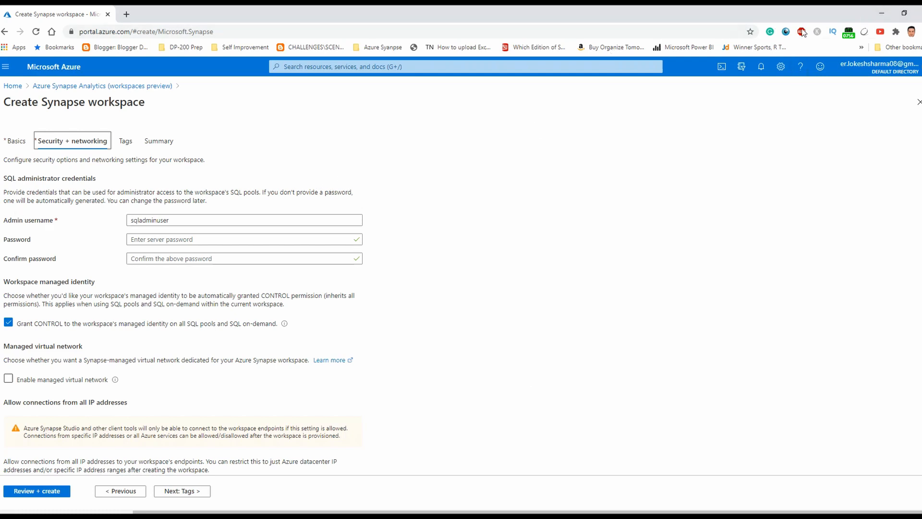
{"action": "left_click", "coordinate": [904, 12]}
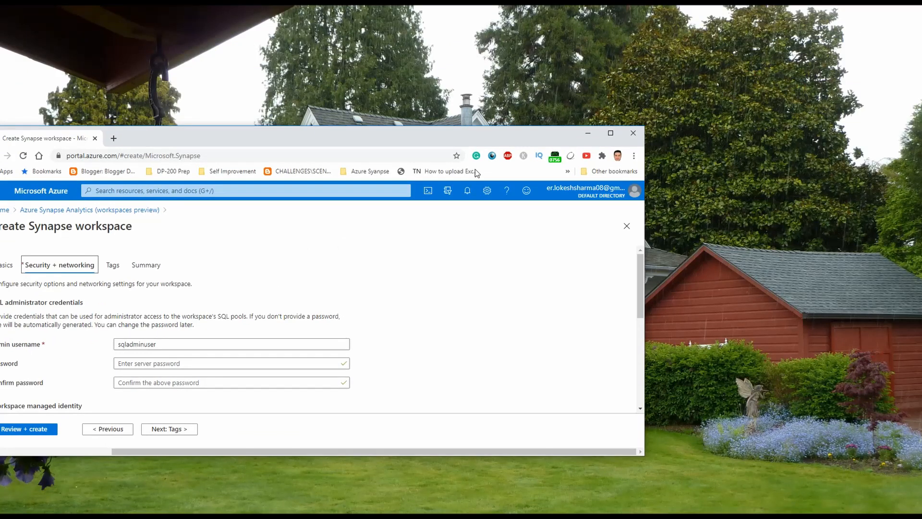
{"action": "left_click_drag", "start_coordinate": [450, 145], "coordinate": [536, 124]}
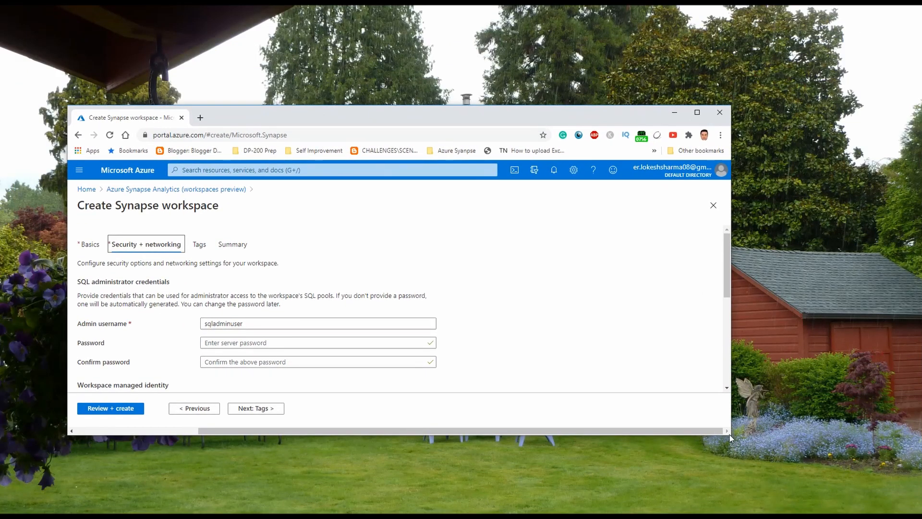
{"action": "left_click_drag", "start_coordinate": [729, 437], "coordinate": [794, 477]}
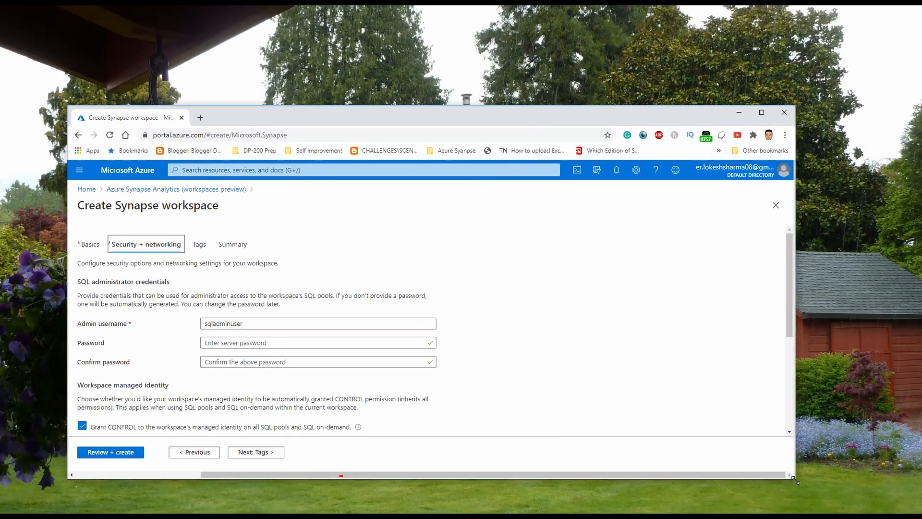
{"action": "scroll", "coordinate": [99, 332], "scroll_direction": "down", "scroll_amount": 1}
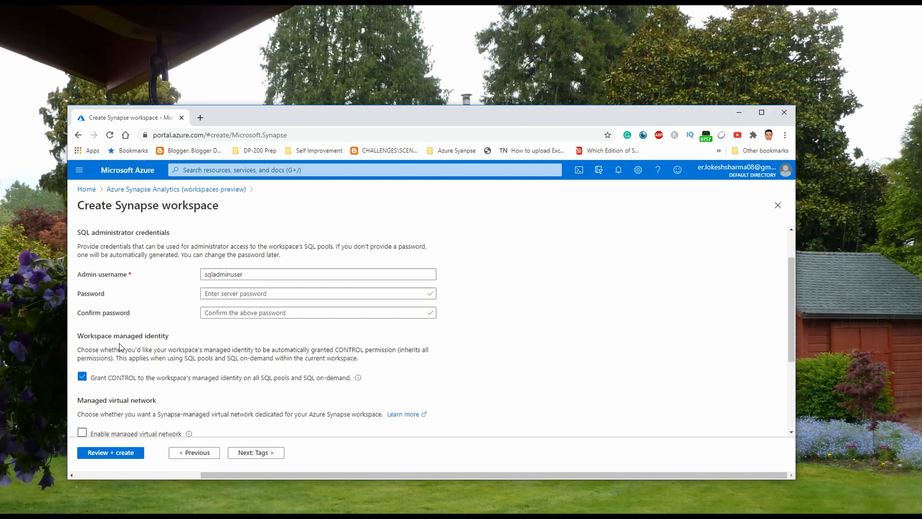
Enter the SQL admin password and its confirmation, re-entering both until the mismatch clears
{"action": "left_click", "coordinate": [206, 295]}
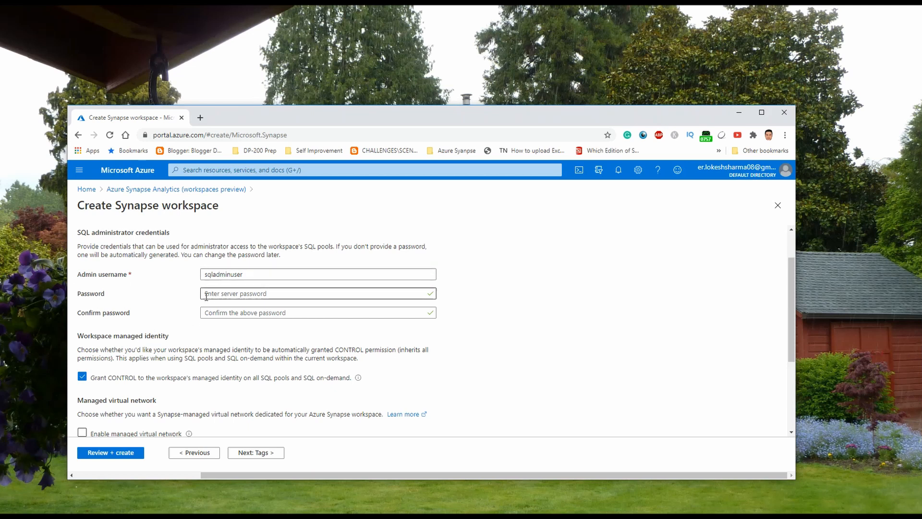
{"action": "scroll", "coordinate": [190, 319], "scroll_direction": "down", "scroll_amount": 1}
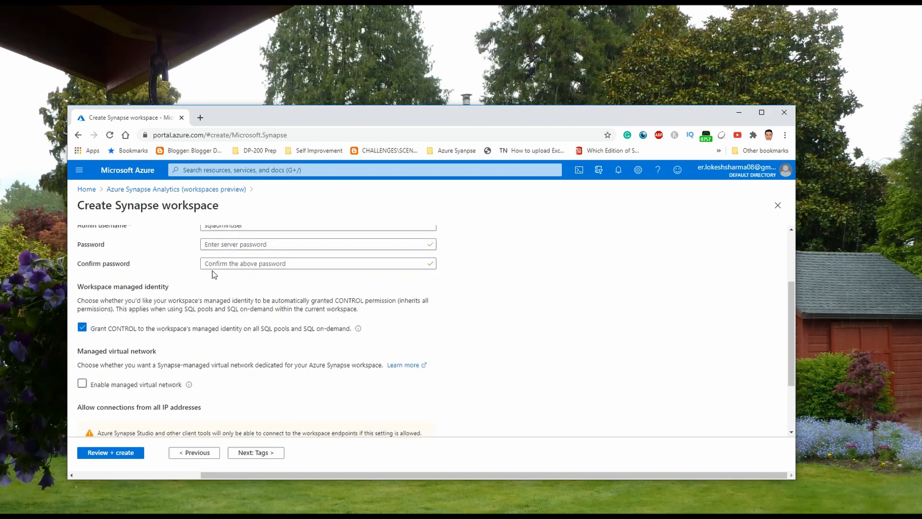
{"action": "left_click", "coordinate": [217, 245]}
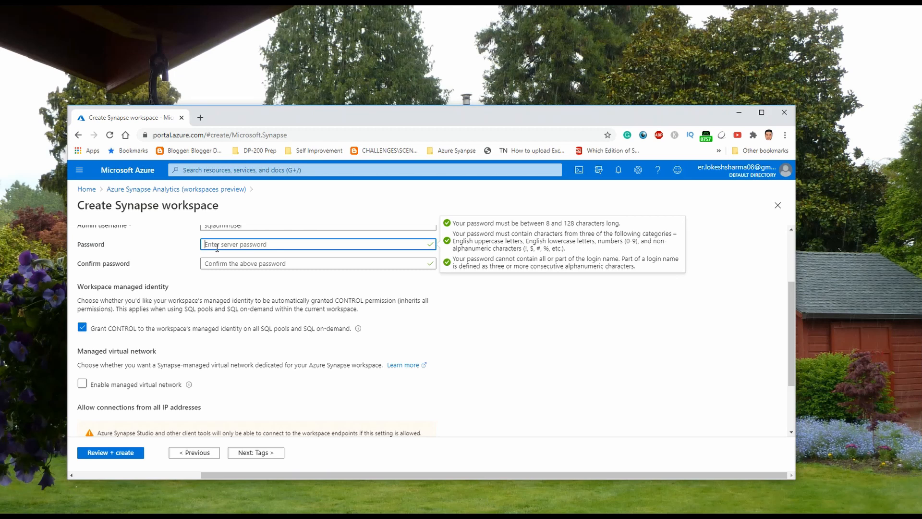
{"action": "type", "text": "*********"}
{"action": "key", "text": "Tab"}
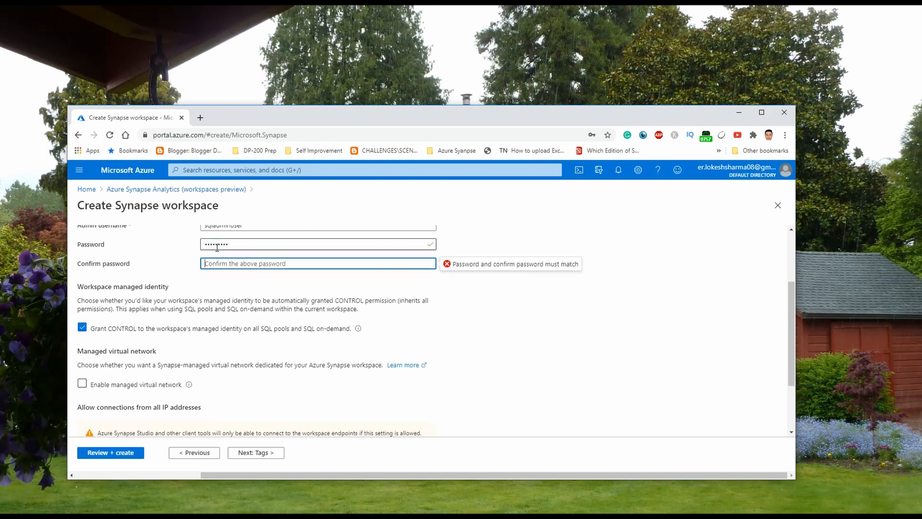
{"action": "type", "text": "*********"}
{"action": "double_click", "coordinate": [219, 246]}
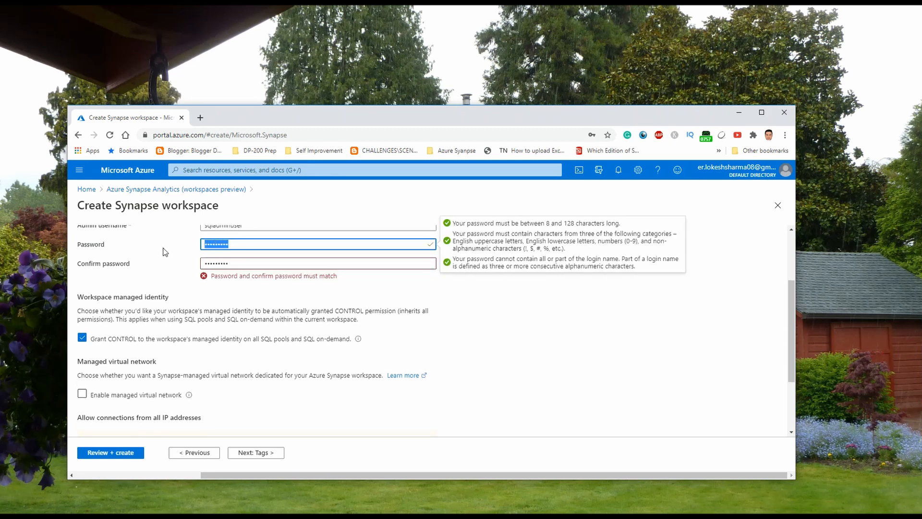
{"action": "type", "text": "*********"}
{"action": "key", "text": "Tab"}
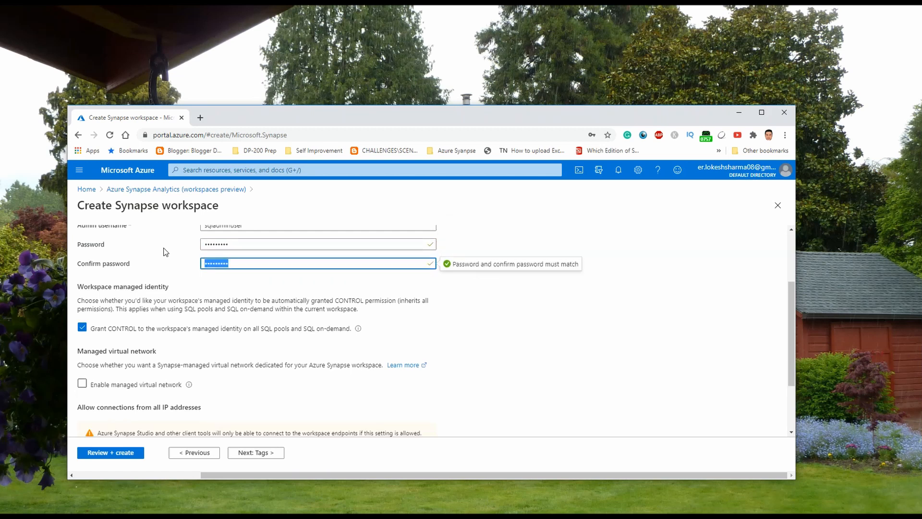
{"action": "type", "text": "*********"}
{"action": "left_click", "coordinate": [282, 281]}
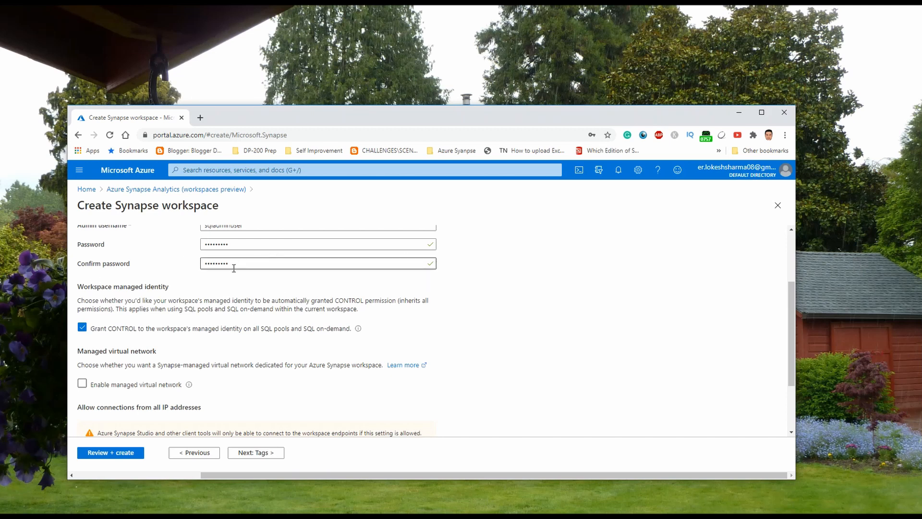
Review Security + networking settings and validate, reaching the summary with SQL on-demand at 330.48 INR/TB
{"action": "scroll", "coordinate": [209, 290], "scroll_direction": "down", "scroll_amount": 1}
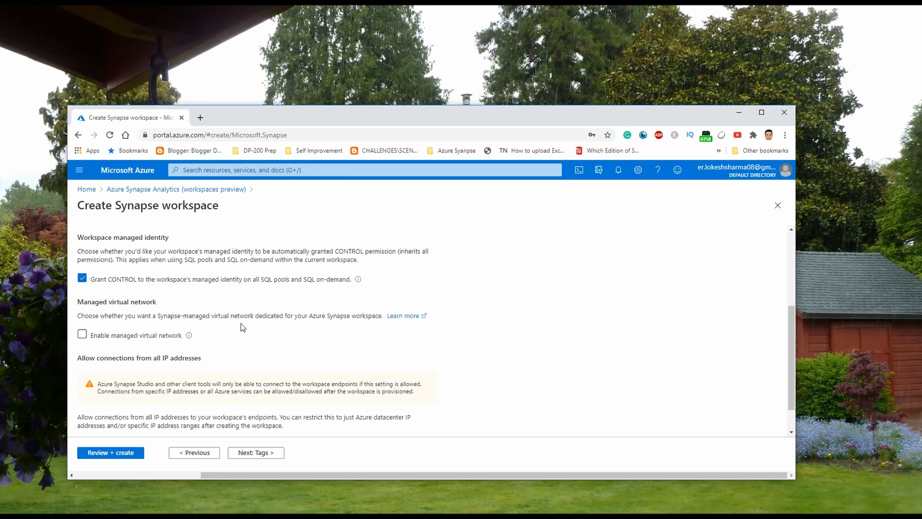
{"action": "scroll", "coordinate": [246, 326], "scroll_direction": "up", "scroll_amount": 2}
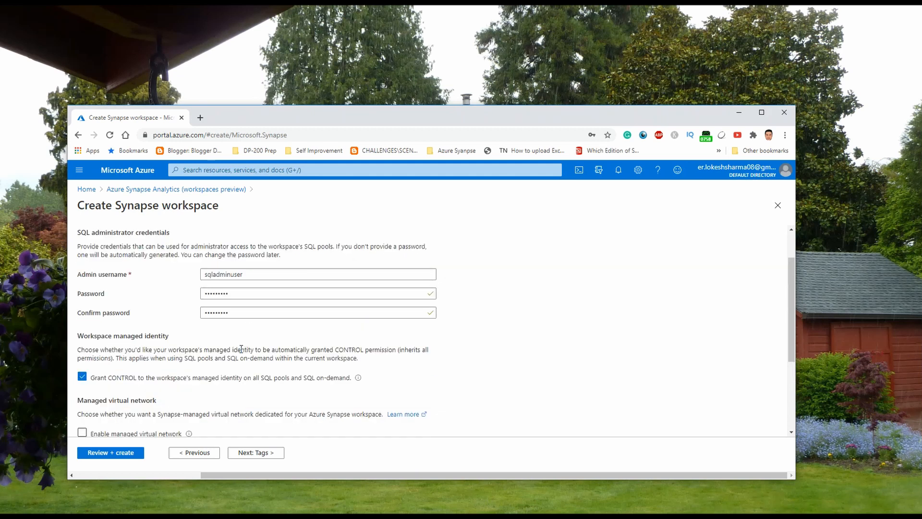
{"action": "scroll", "coordinate": [198, 373], "scroll_direction": "down", "scroll_amount": 1}
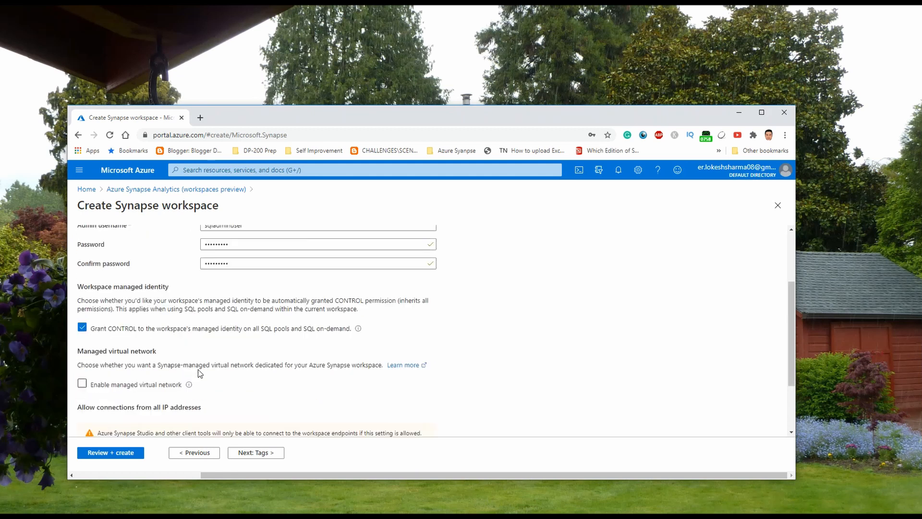
{"action": "scroll", "coordinate": [199, 371], "scroll_direction": "up", "scroll_amount": 2}
{"action": "scroll", "coordinate": [201, 367], "scroll_direction": "down", "scroll_amount": 2}
{"action": "scroll", "coordinate": [267, 335], "scroll_direction": "down", "scroll_amount": 1}
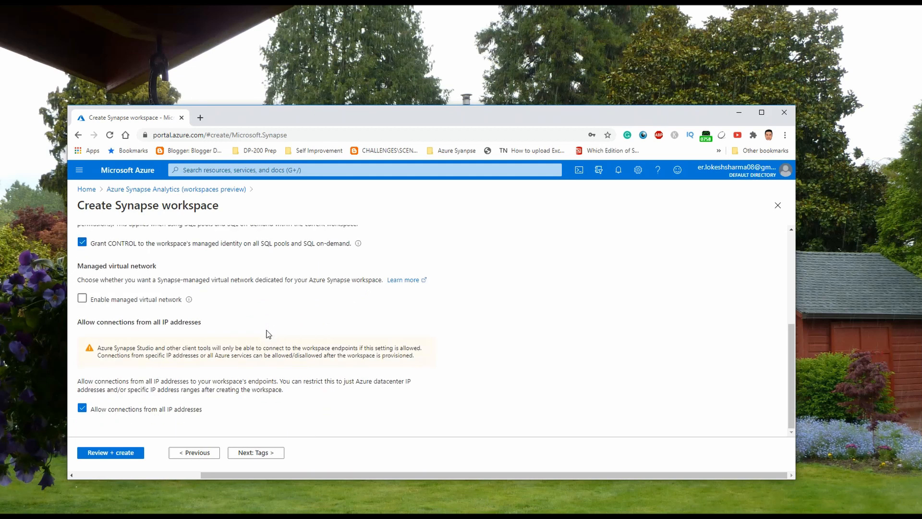
{"action": "scroll", "coordinate": [268, 335], "scroll_direction": "up", "scroll_amount": 2}
{"action": "left_click", "coordinate": [112, 453]}
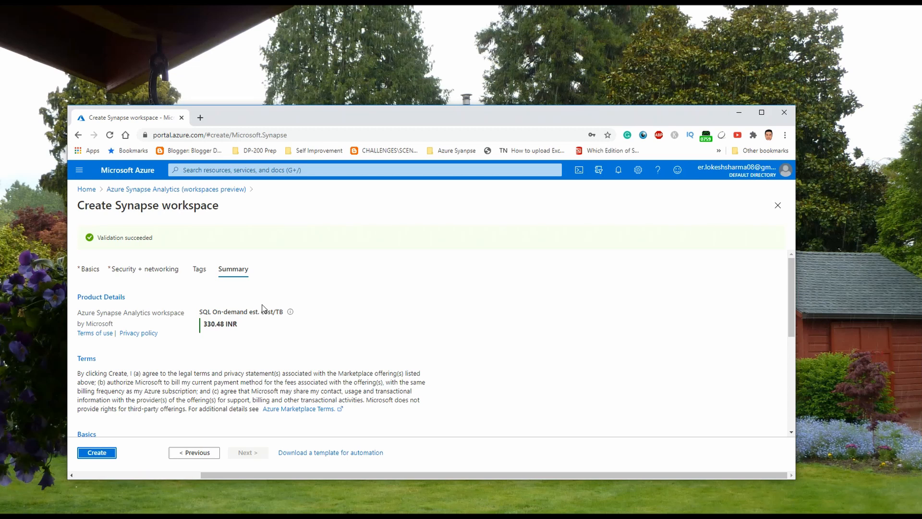
{"action": "scroll", "coordinate": [218, 328], "scroll_direction": "down", "scroll_amount": 2}
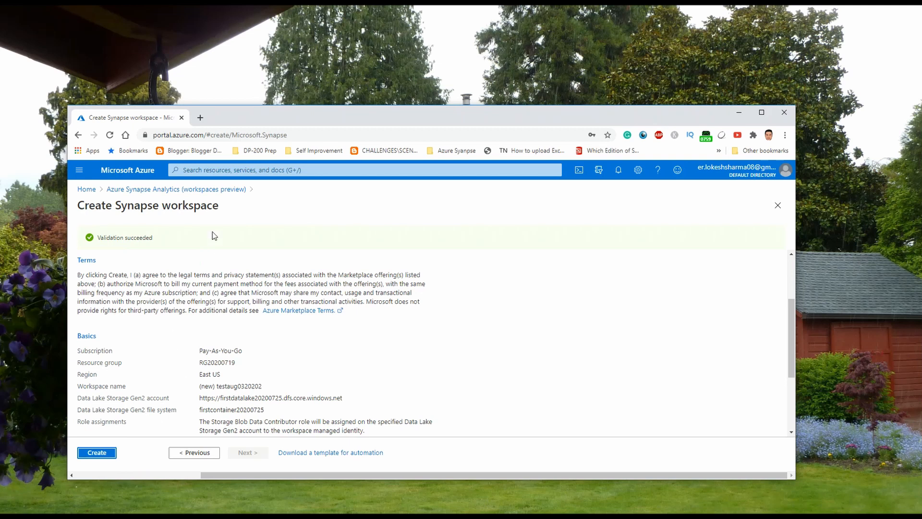
Go from Home through All resources to the firstworkspace20200725 overview, maximized
{"action": "left_click", "coordinate": [91, 191]}
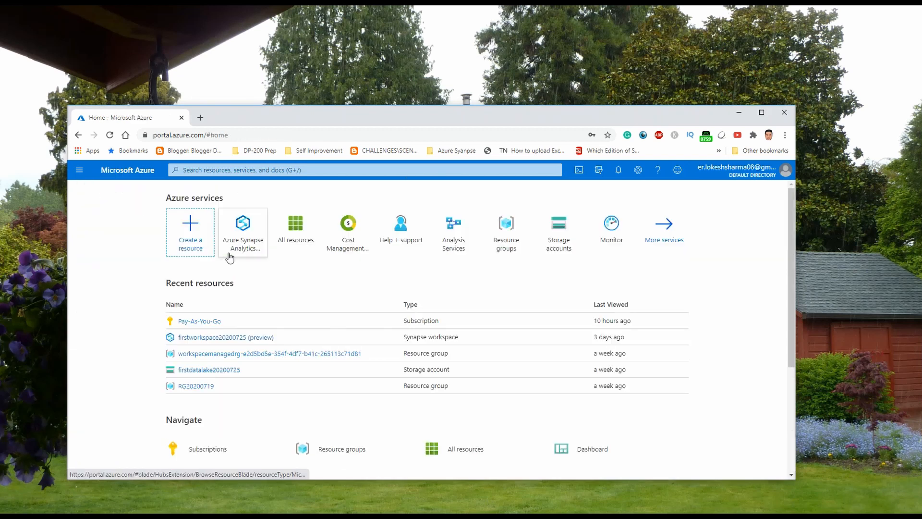
{"action": "left_click", "coordinate": [435, 447]}
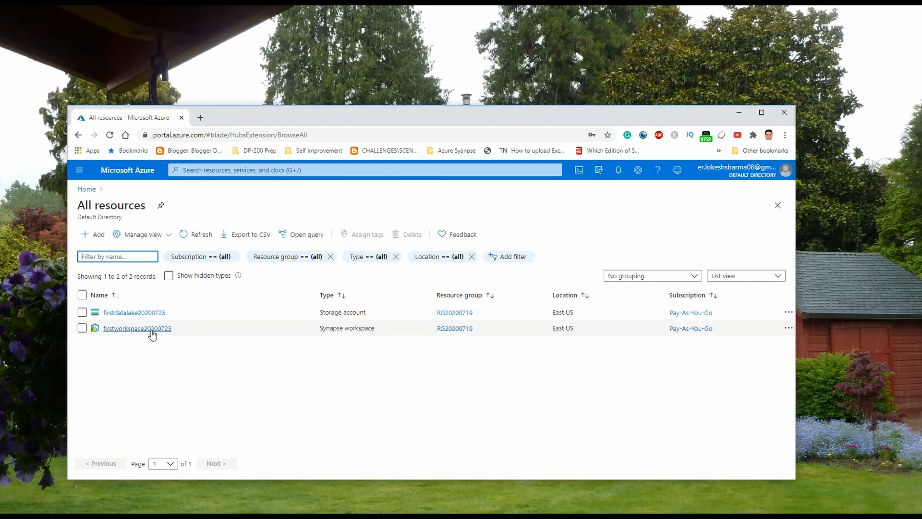
{"action": "left_click", "coordinate": [149, 329]}
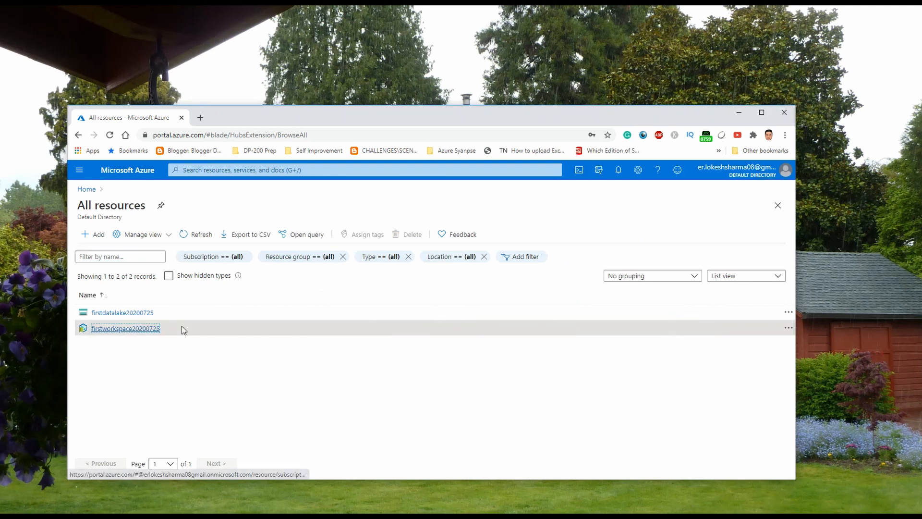
{"action": "left_click", "coordinate": [764, 115]}
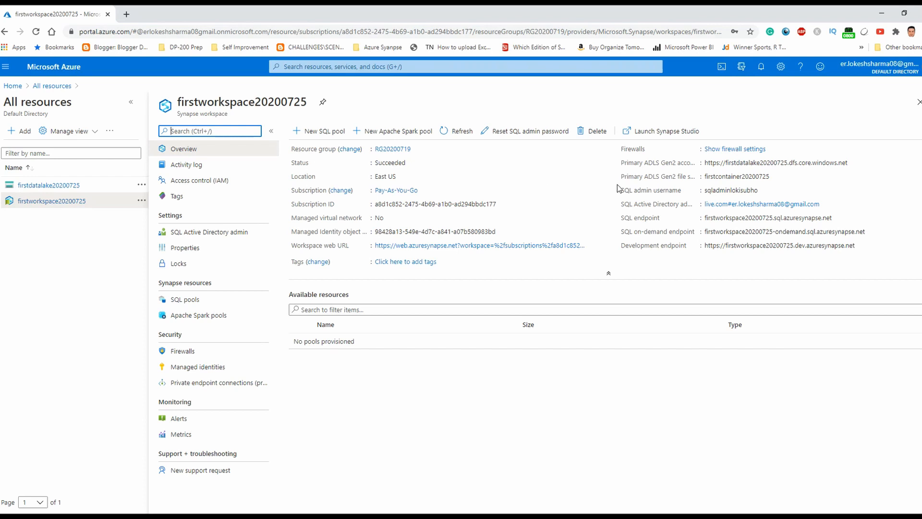
Launch Synapse Studio for firstworkspace20200725 and expand the hub navigation to show hub names
{"action": "left_click", "coordinate": [631, 139]}
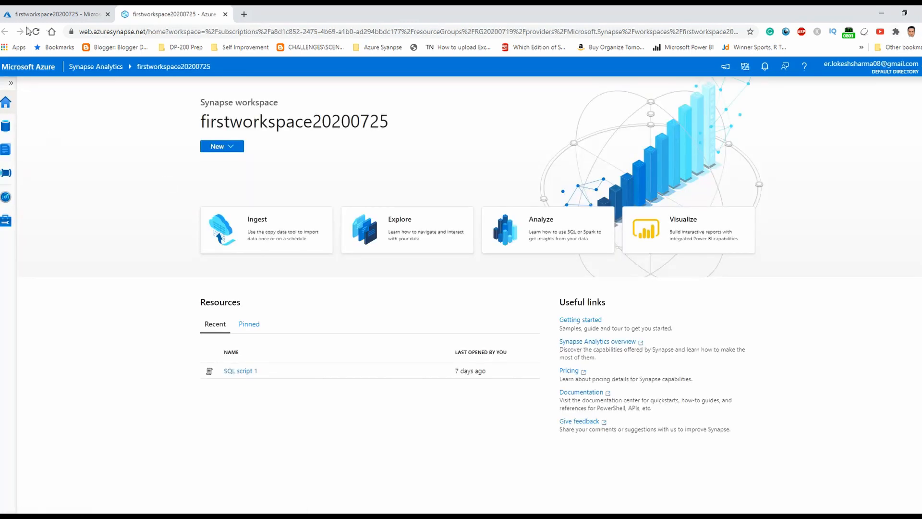
{"action": "left_click", "coordinate": [10, 83]}
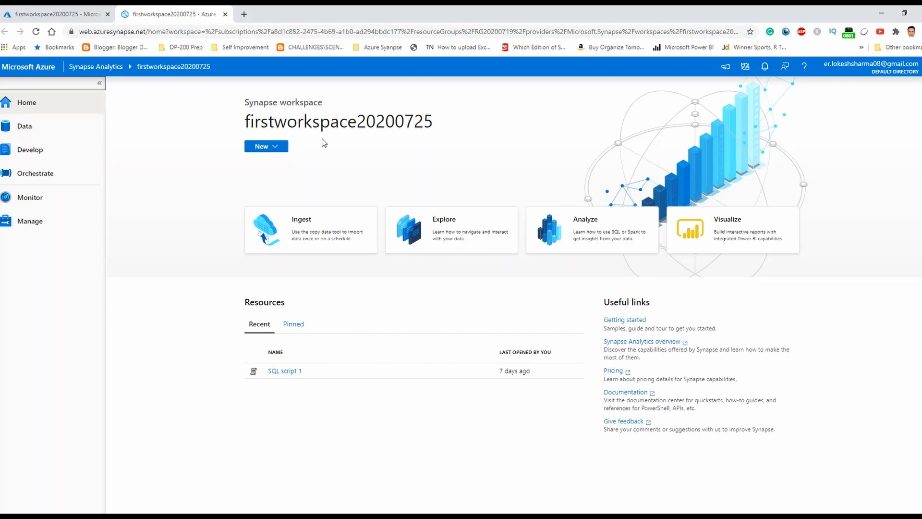
{"action": "left_click", "coordinate": [60, 136]}
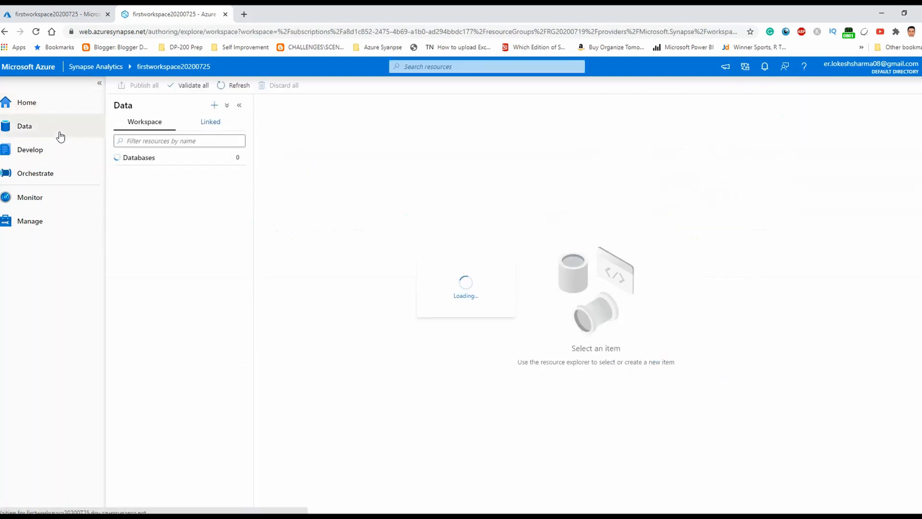
{"action": "left_click", "coordinate": [199, 130]}
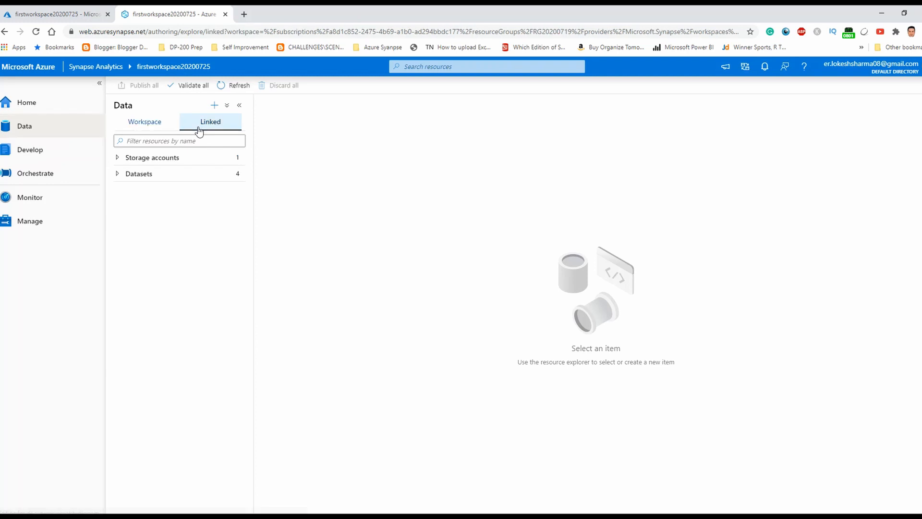
{"action": "left_click", "coordinate": [118, 160]}
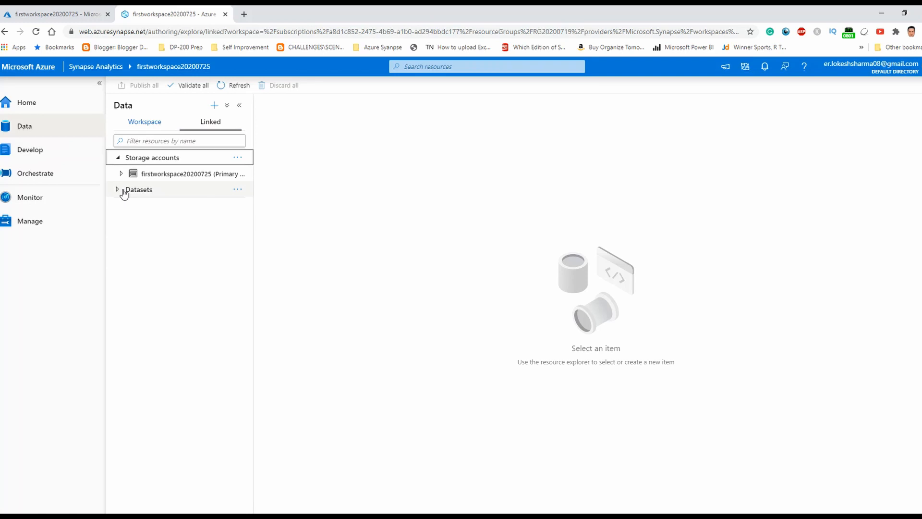
{"action": "left_click", "coordinate": [156, 126]}
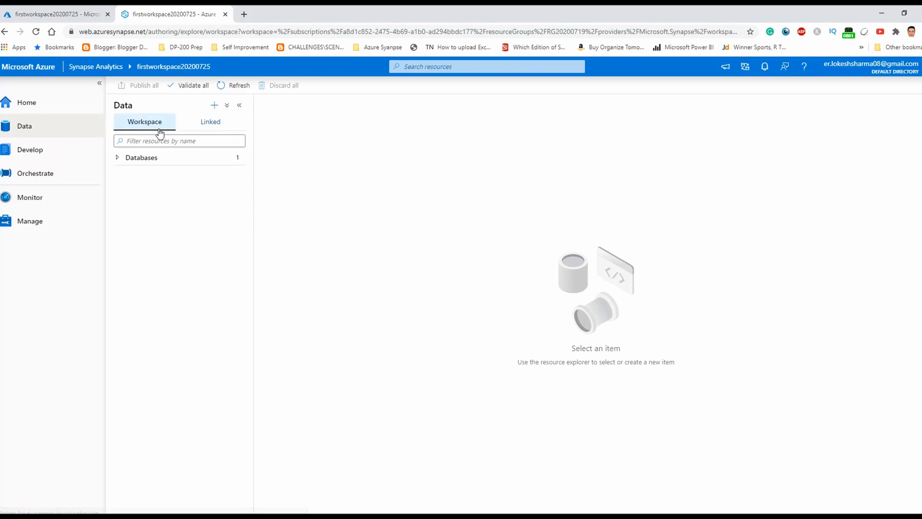
{"action": "left_click", "coordinate": [199, 127]}
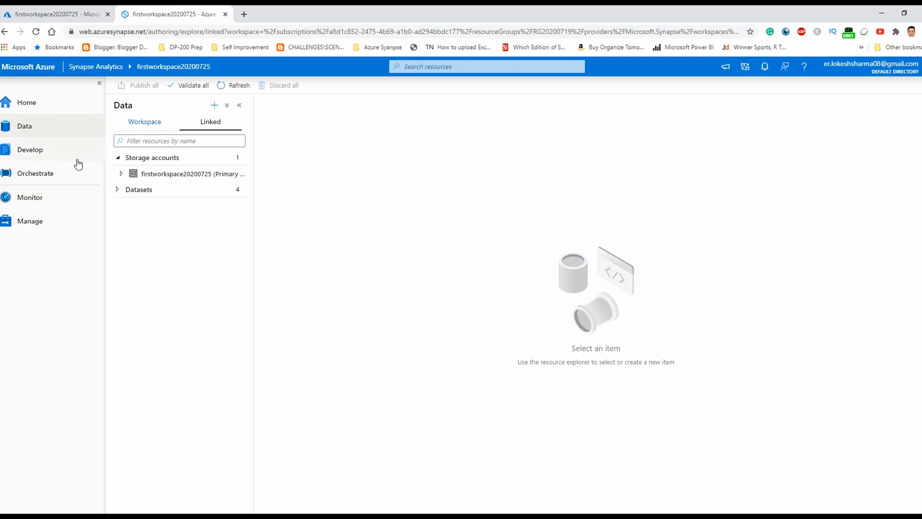
In Orchestrate, open pipeline LokeshPractise20200729 and briefly expand the Synapse activities category
{"action": "left_click", "coordinate": [57, 173]}
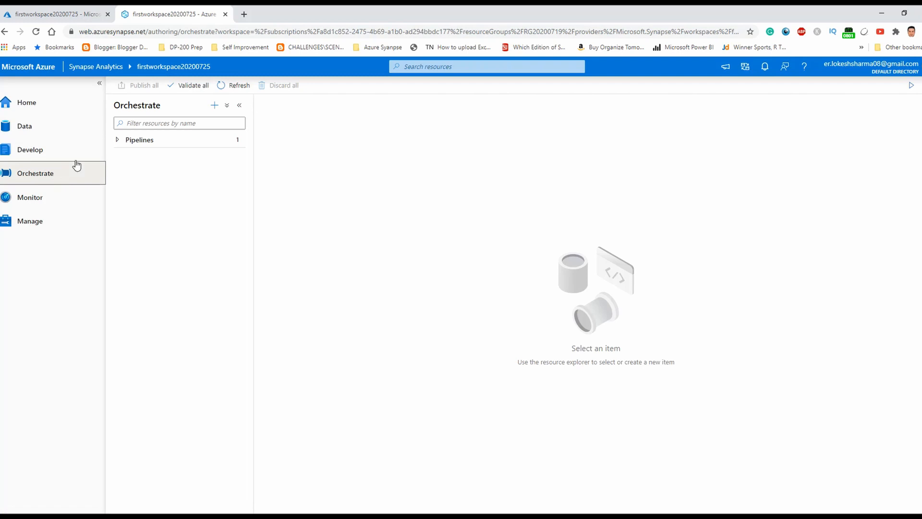
{"action": "left_click", "coordinate": [116, 142]}
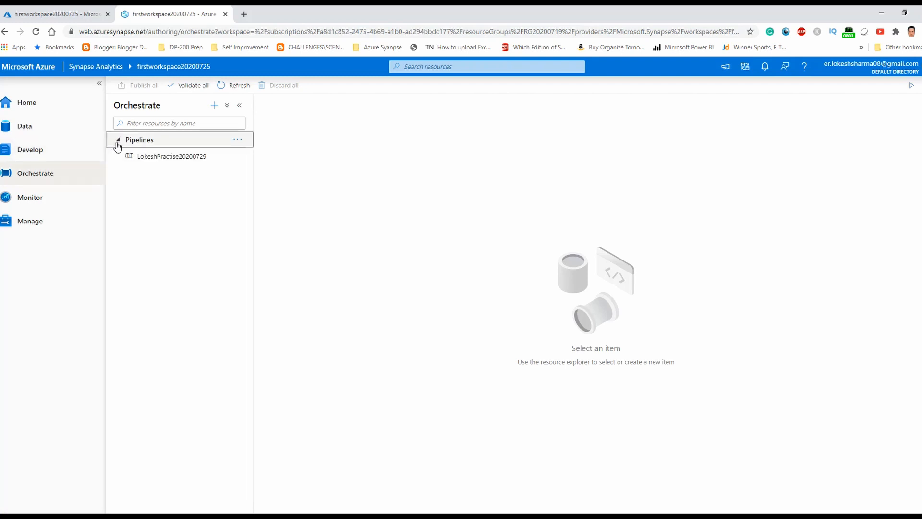
{"action": "left_click", "coordinate": [136, 158]}
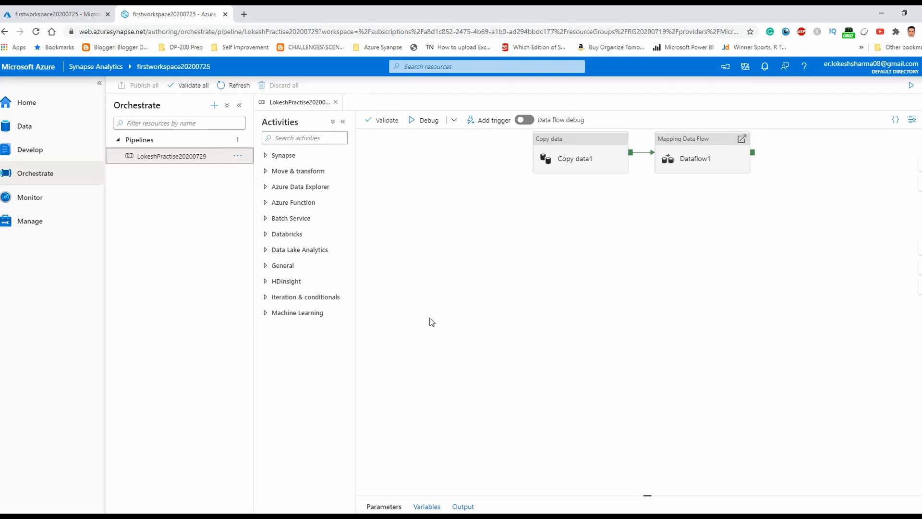
{"action": "left_click", "coordinate": [266, 156]}
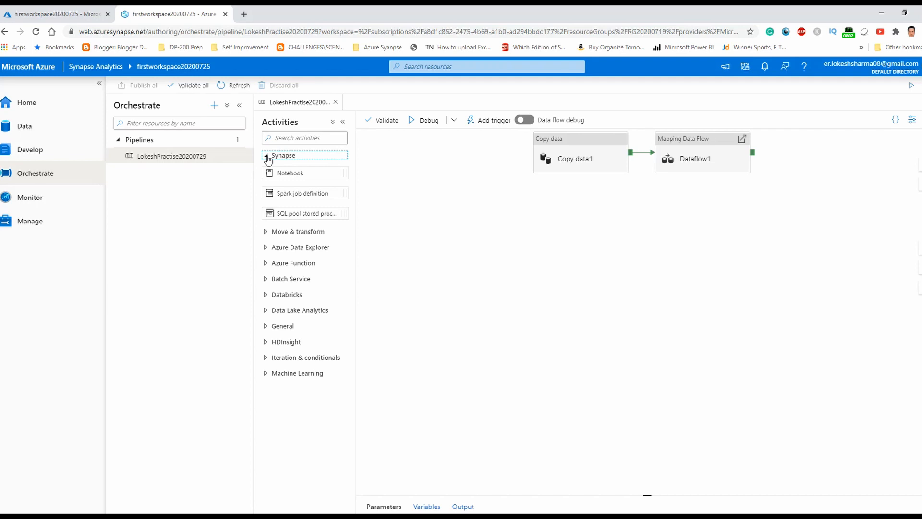
{"action": "left_click", "coordinate": [266, 157]}
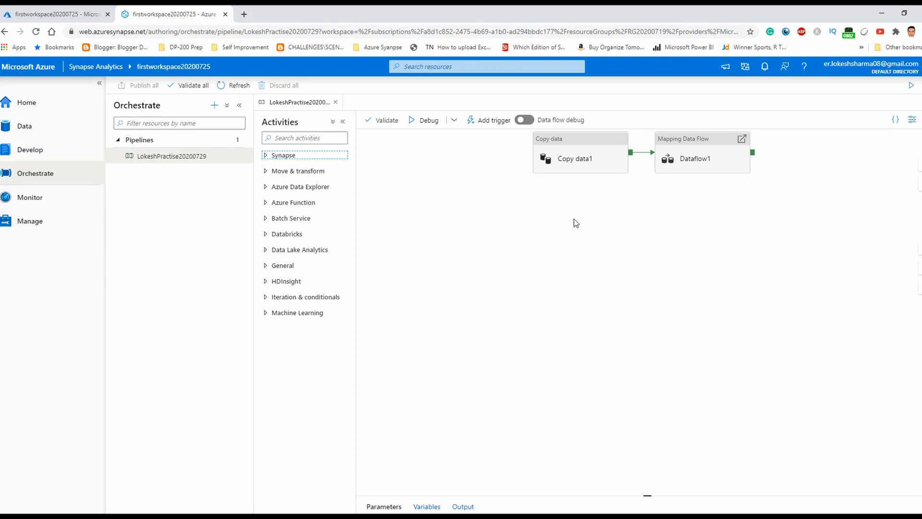
Open Dataflow1 under Develop to view its source1-to-Aggregate1 transformation chain
{"action": "left_click", "coordinate": [31, 152]}
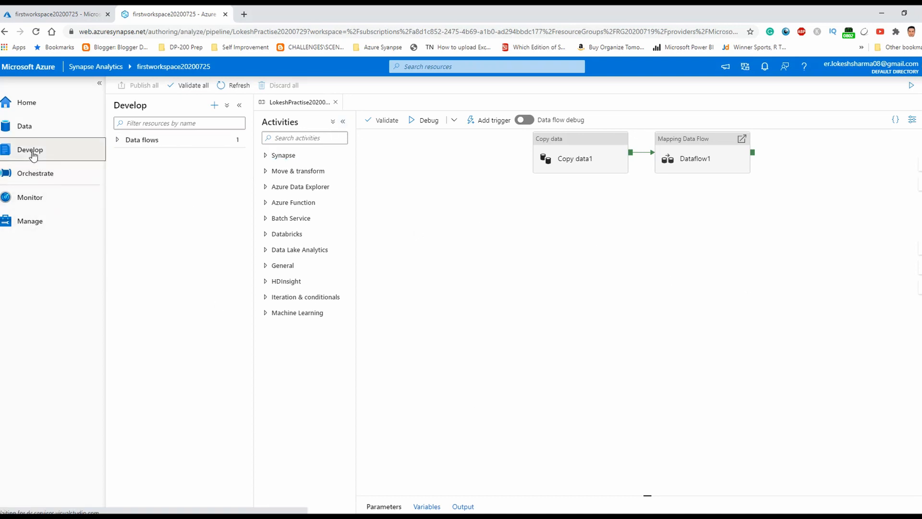
{"action": "left_click", "coordinate": [115, 144]}
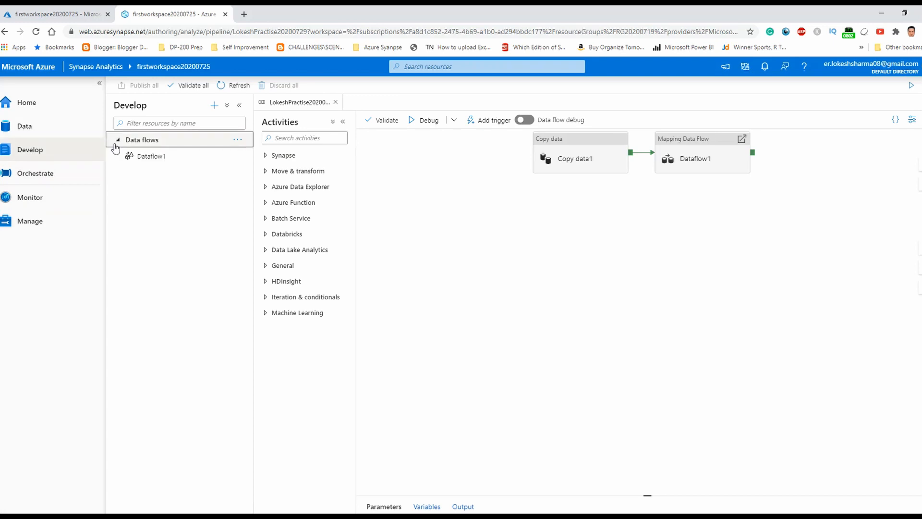
{"action": "left_click", "coordinate": [146, 158]}
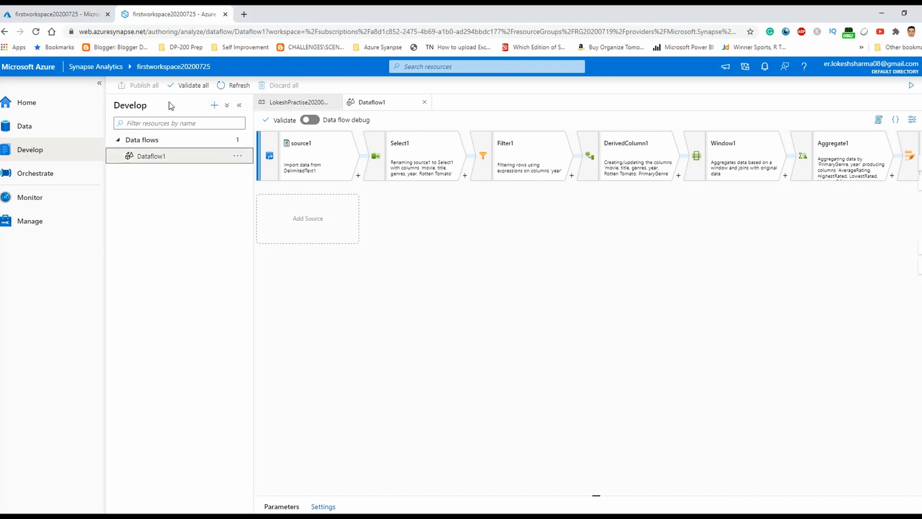
{"action": "left_click", "coordinate": [213, 108]}
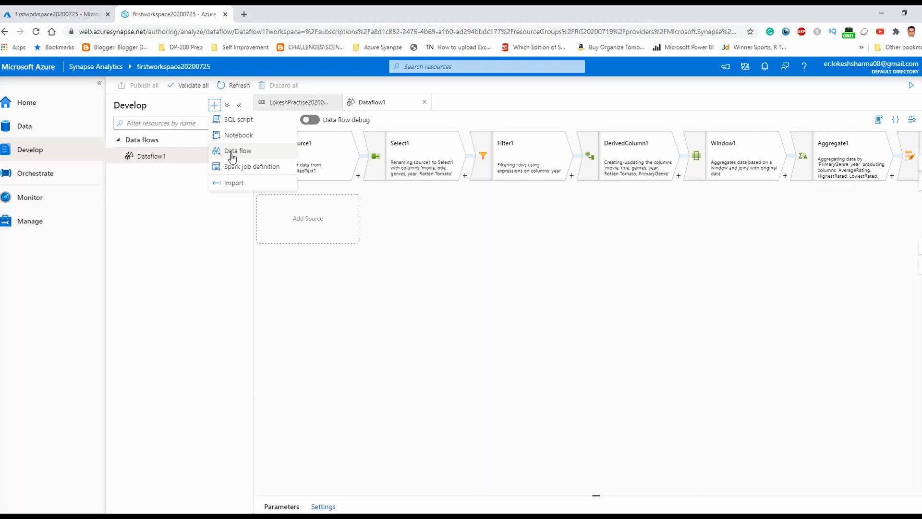
Create a new notebook, Notebook 1, declining Spark pool creation, and check which Spark pools are available
{"action": "left_click", "coordinate": [220, 139]}
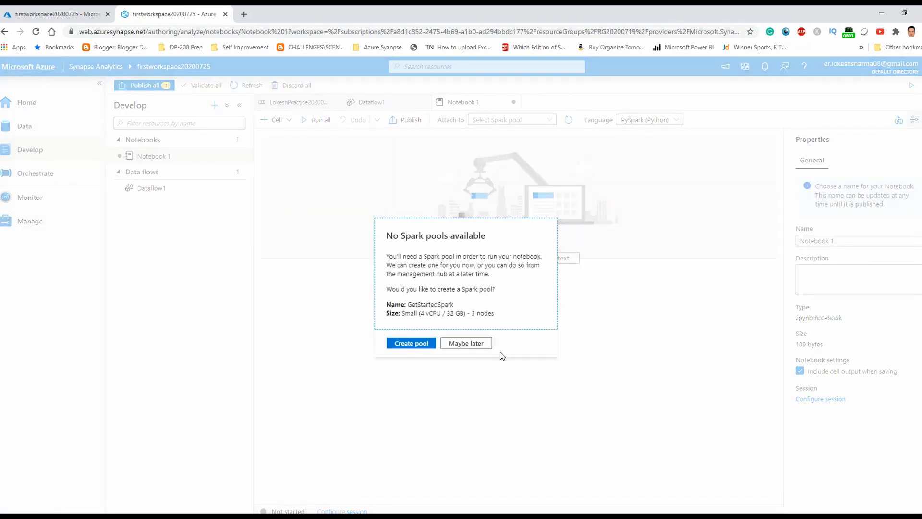
{"action": "left_click", "coordinate": [482, 345]}
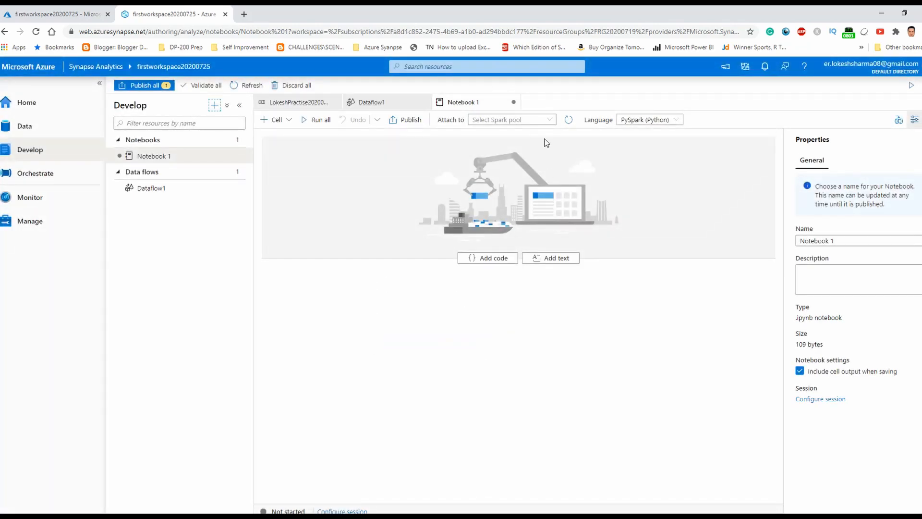
{"action": "left_click", "coordinate": [548, 123]}
Review the notebook's language choices, then view the empty Monitor pipeline runs list
{"action": "left_click", "coordinate": [549, 124]}
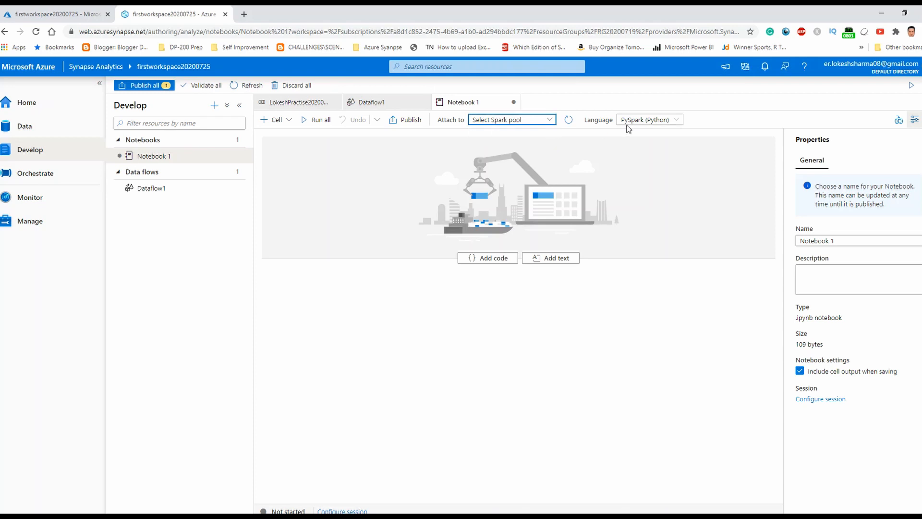
{"action": "left_click", "coordinate": [628, 125]}
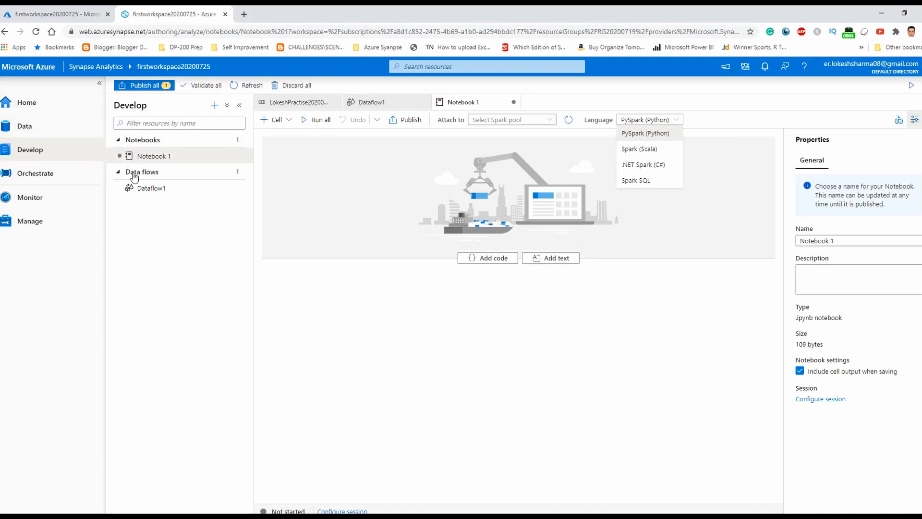
{"action": "left_click", "coordinate": [47, 205]}
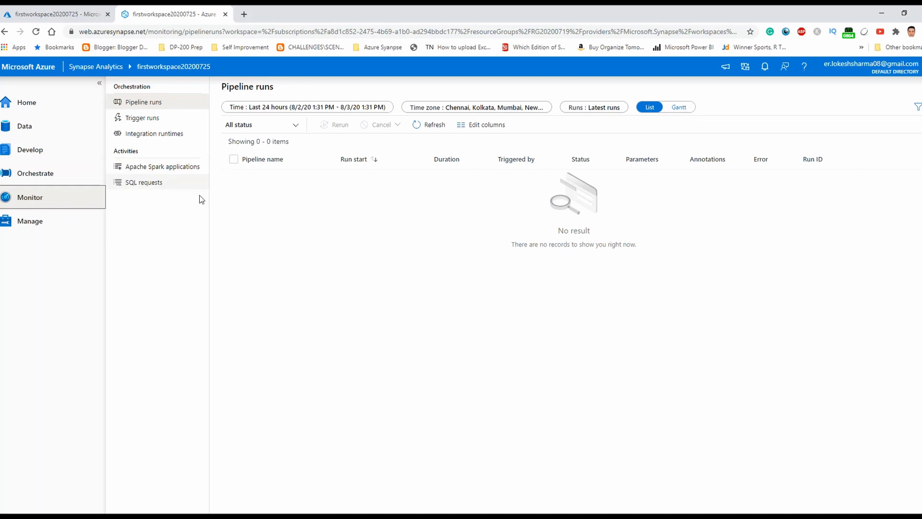
Check the Manage hub's SQL pools (SQL on-demand online), then return to Orchestrate via Monitor
{"action": "left_click", "coordinate": [58, 230]}
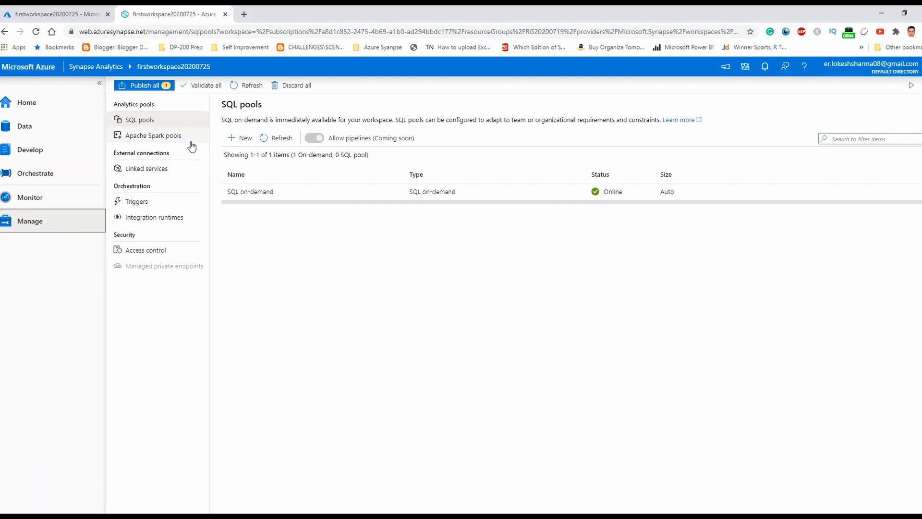
{"action": "left_click", "coordinate": [78, 206]}
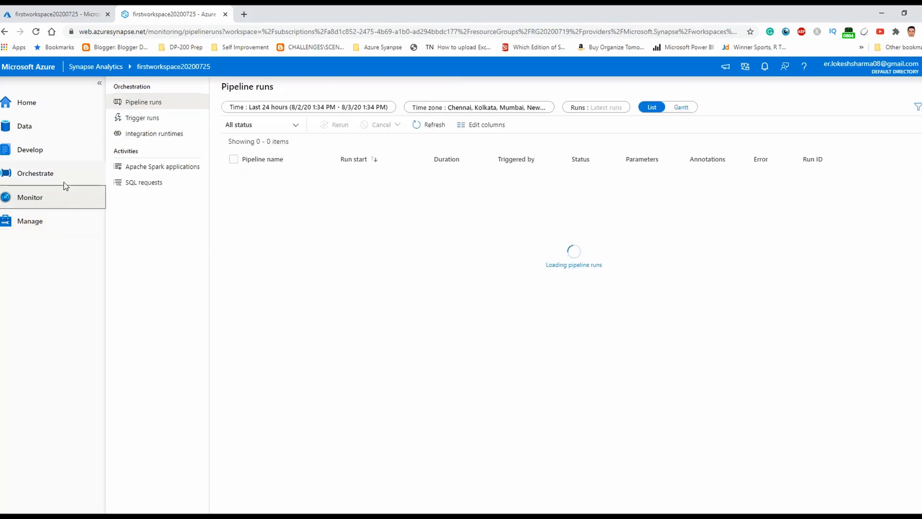
{"action": "left_click", "coordinate": [68, 170]}
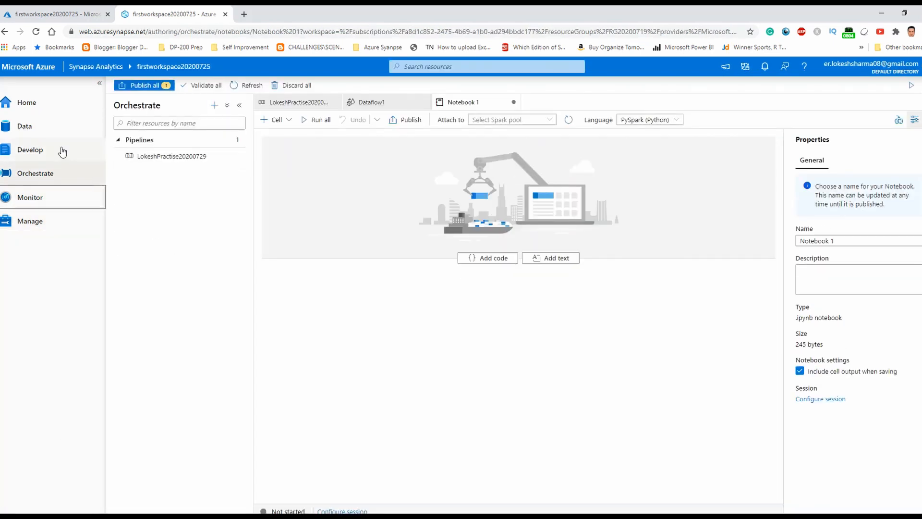
Show the Develop hub listing Notebook 1 and Dataflow1, dismissing a stray browser context menu
{"action": "left_click", "coordinate": [62, 151]}
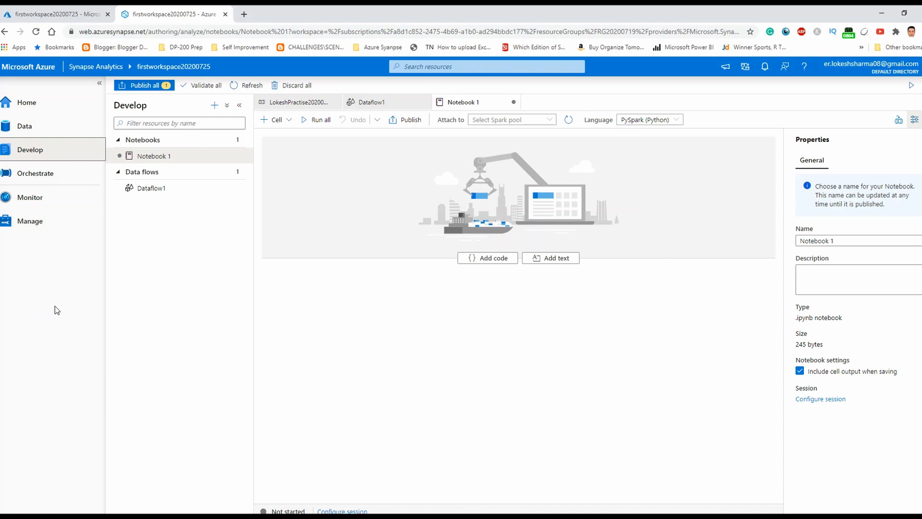
{"action": "right_click", "coordinate": [53, 126]}
{"action": "left_click", "coordinate": [56, 279]}
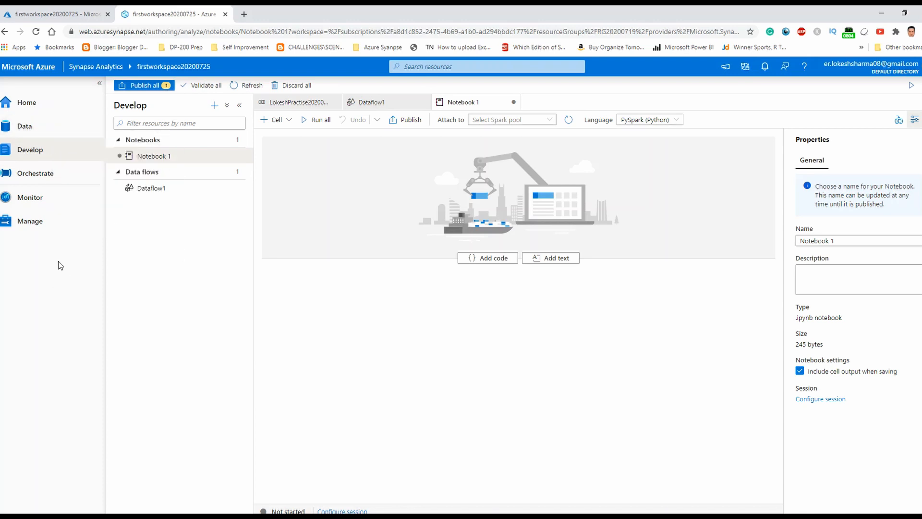